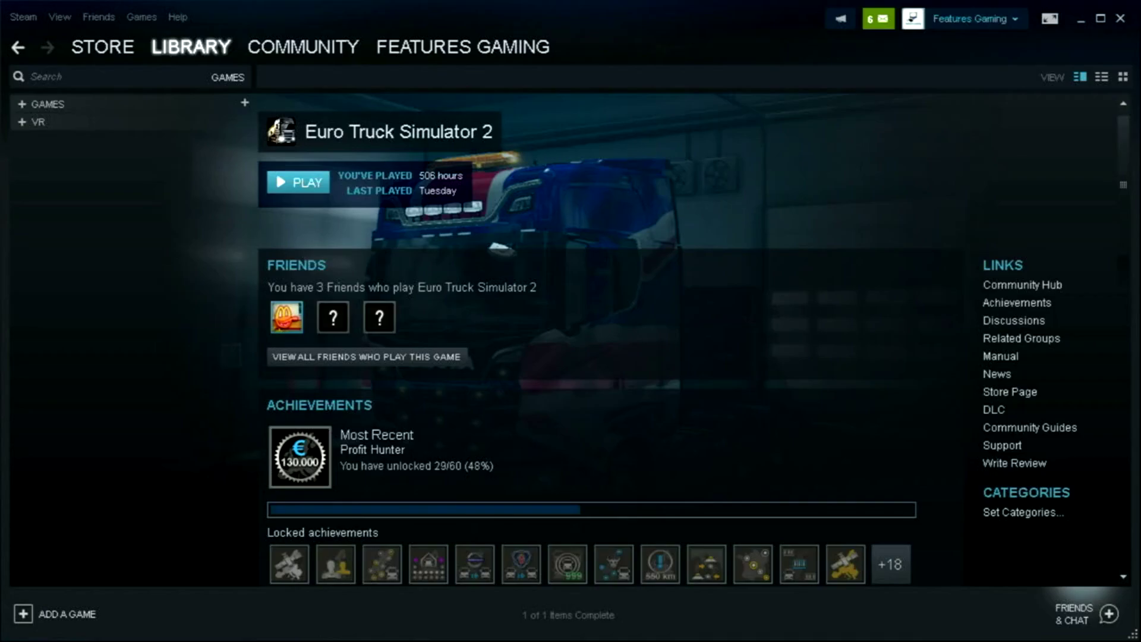
Step: Choose View my profile from the Steam account-name menu at the top right
{"action": "left_click", "coordinate": [954, 17]}
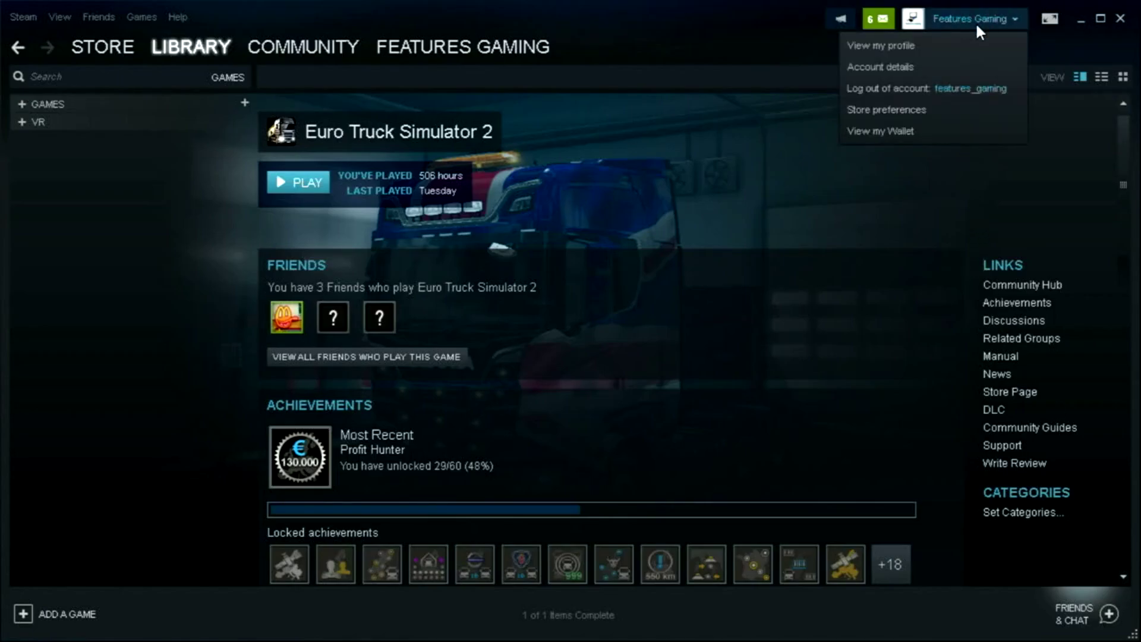
{"action": "left_click", "coordinate": [884, 42]}
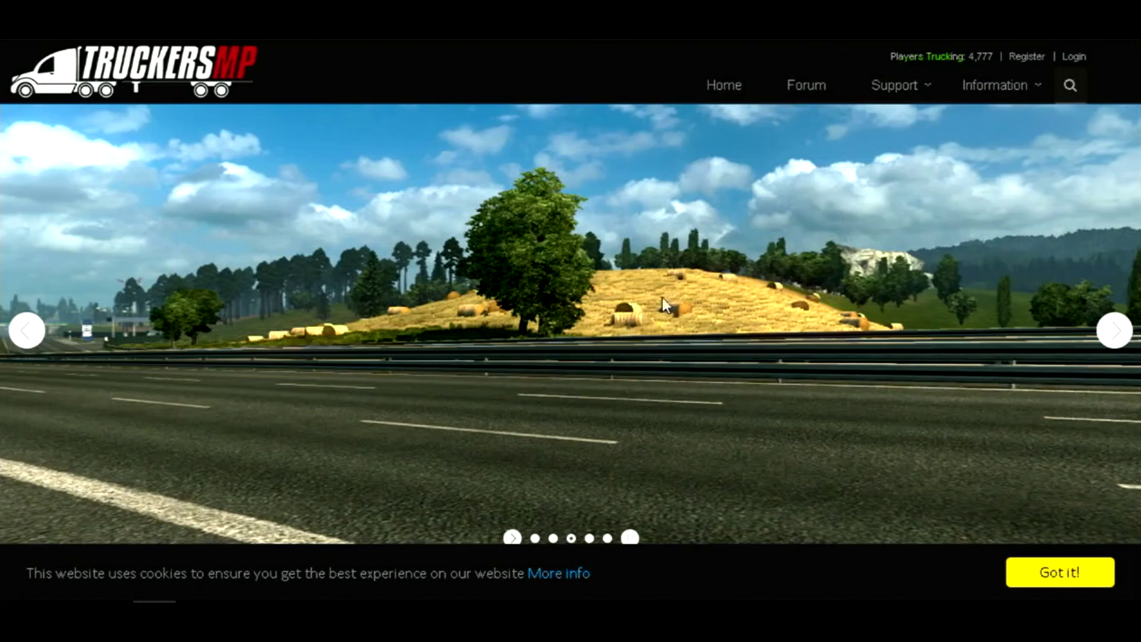
Step: Advance the truckersmp.com homepage banner to the Create Account slide
{"action": "mouse_move", "coordinate": [1028, 56]}
{"action": "left_click", "coordinate": [1028, 89]}
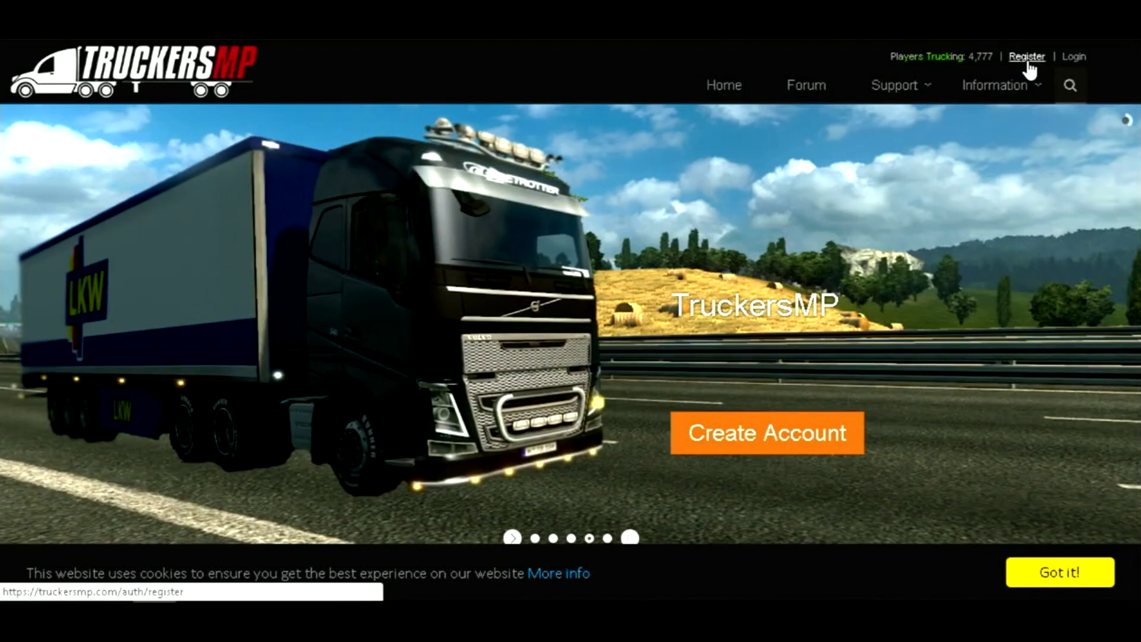
Step: Go to the Registration page and begin signing in through Steam
{"action": "left_click", "coordinate": [1027, 59]}
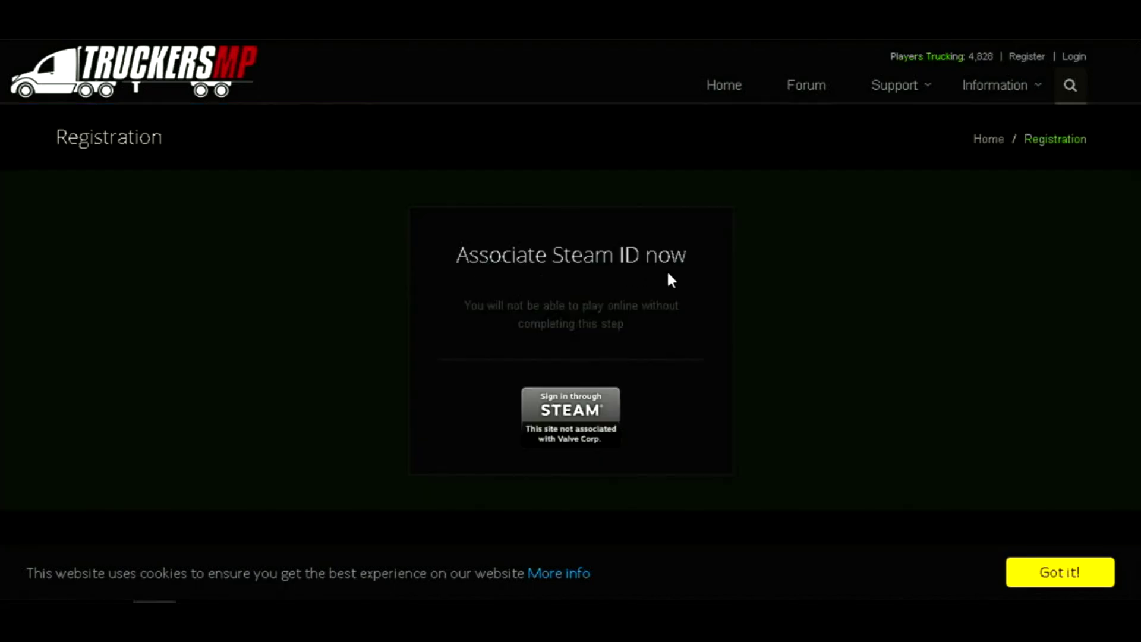
{"action": "mouse_move", "coordinate": [457, 309]}
{"action": "left_mouse_down"}
{"action": "mouse_move", "coordinate": [630, 305]}
{"action": "mouse_move", "coordinate": [643, 323]}
{"action": "left_mouse_up"}
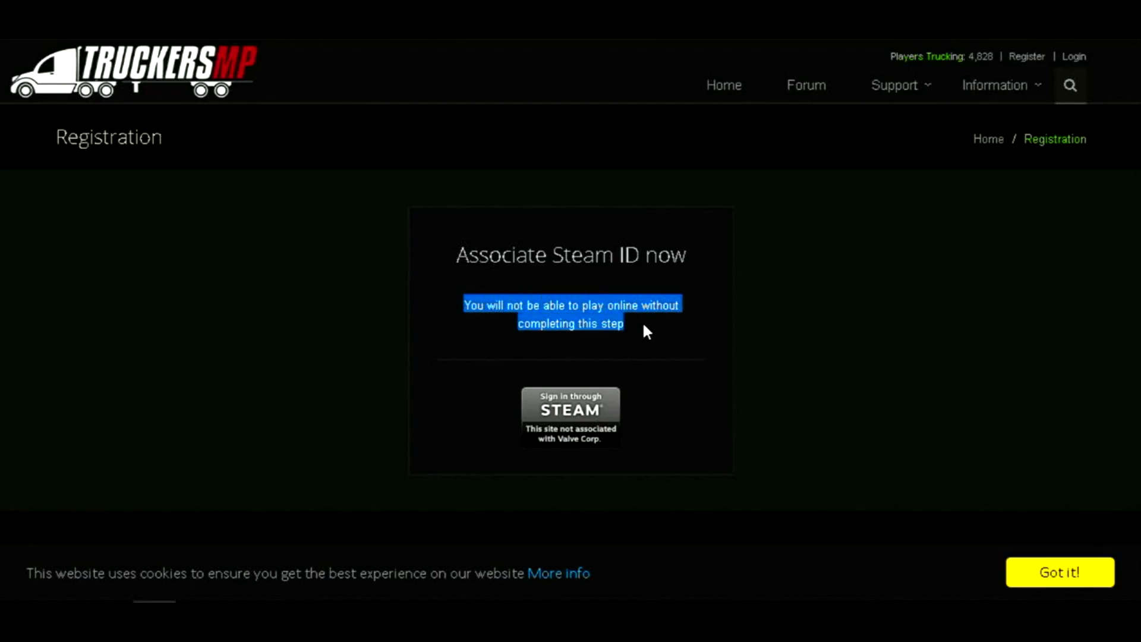
{"action": "left_click", "coordinate": [643, 324]}
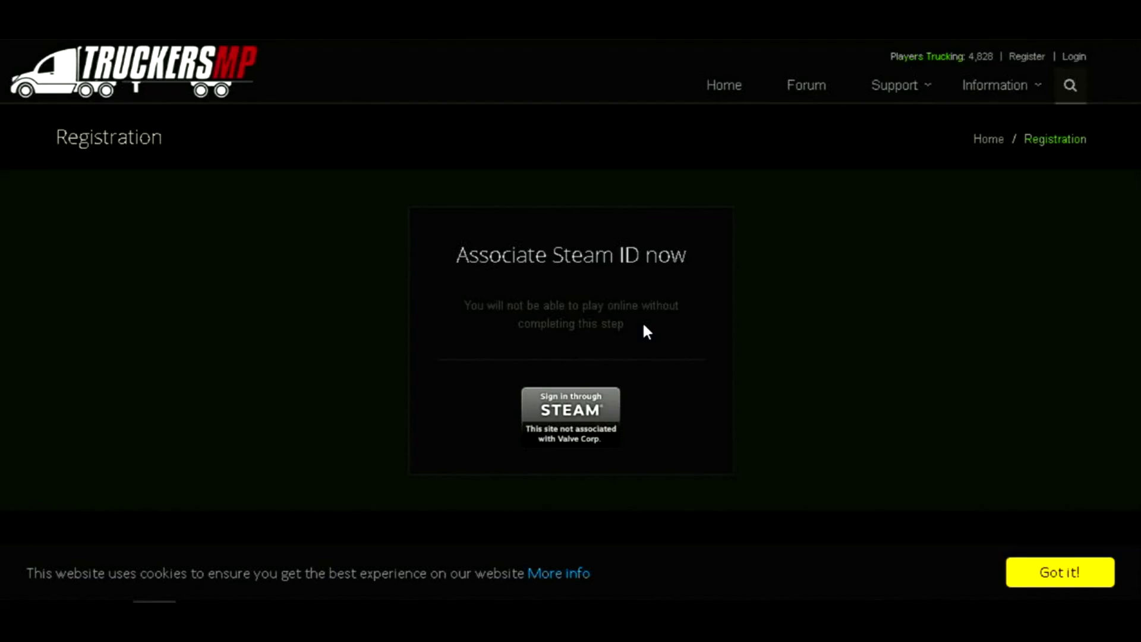
{"action": "left_click", "coordinate": [568, 433]}
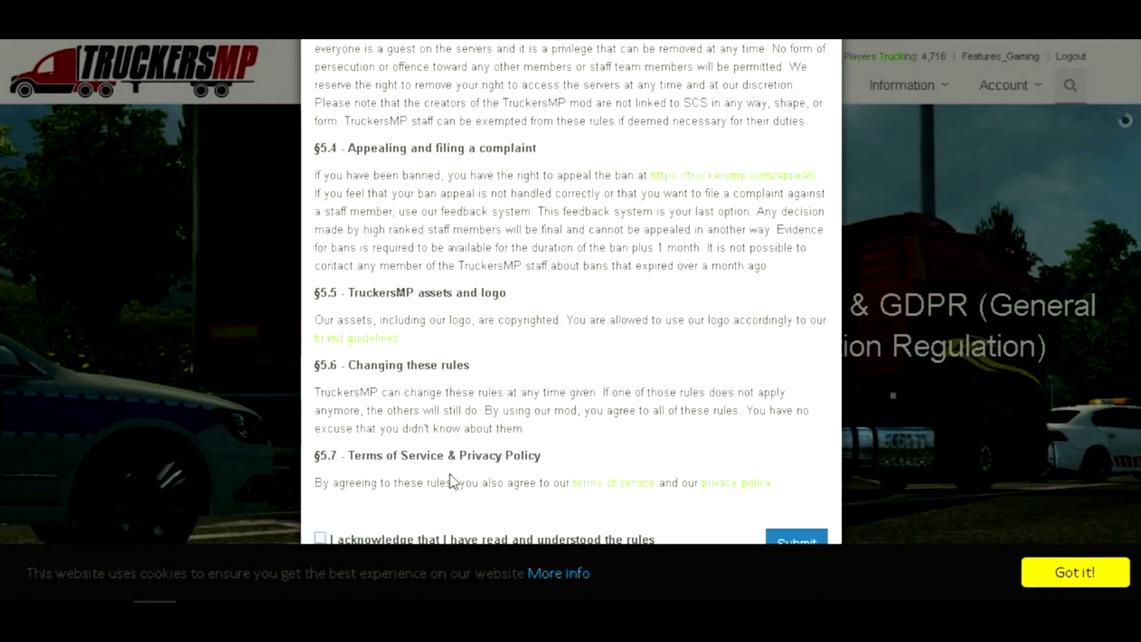
Step: Acknowledge and submit the rules, download launcher_1004.zip, and show it in its folder
{"action": "left_click", "coordinate": [320, 539]}
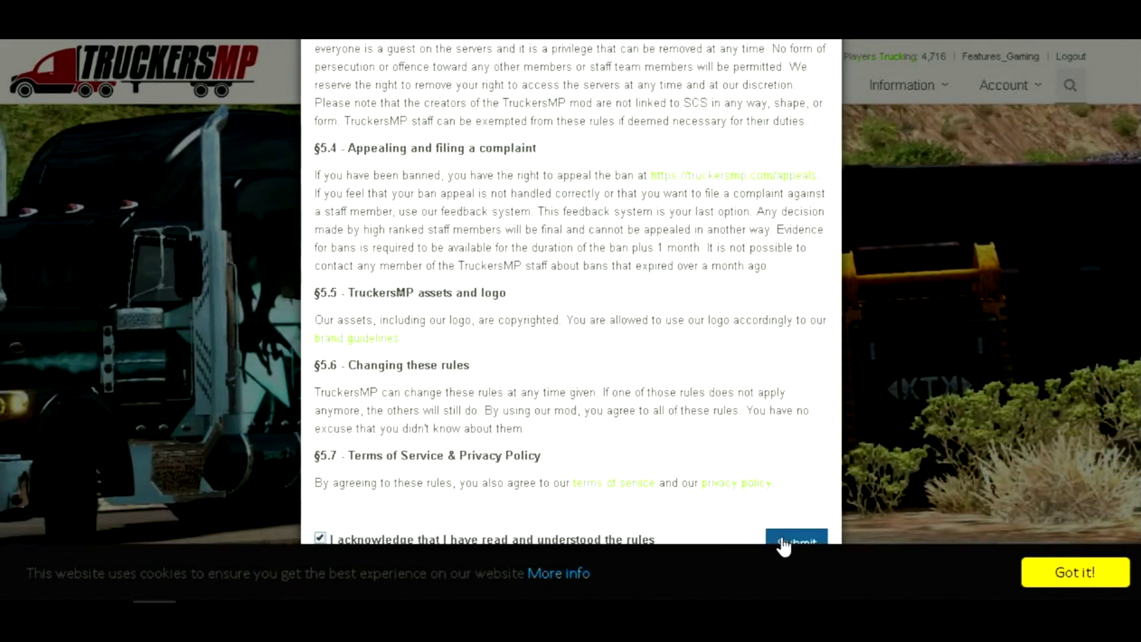
{"action": "left_click", "coordinate": [796, 542]}
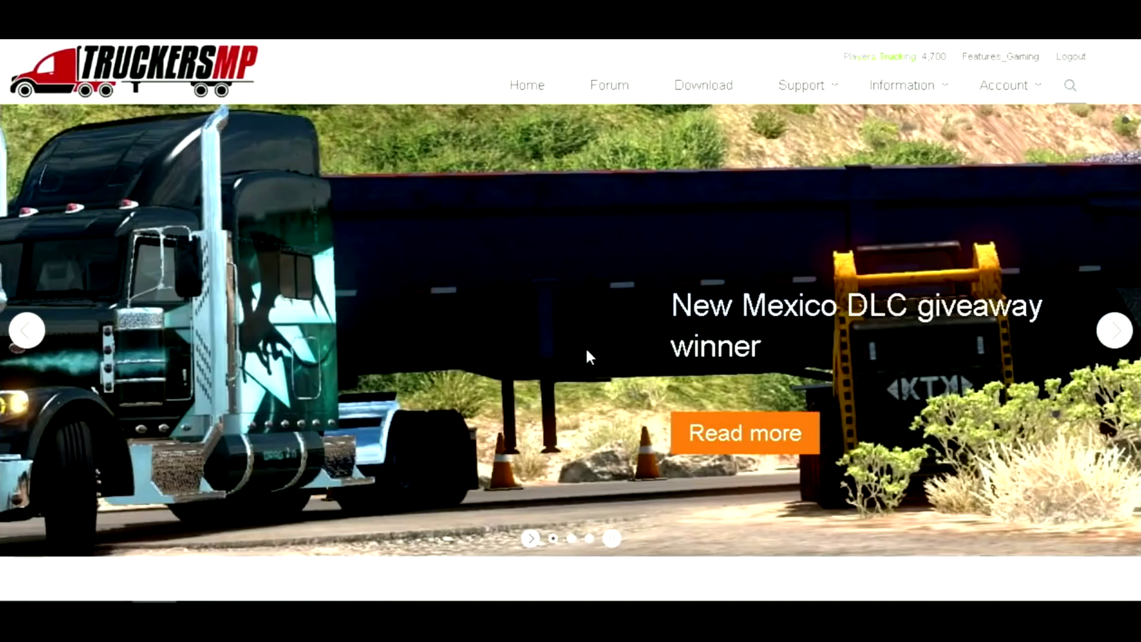
{"action": "left_click", "coordinate": [707, 86]}
{"action": "scroll", "coordinate": [583, 293], "scroll_direction": "down", "scroll_amount": 5}
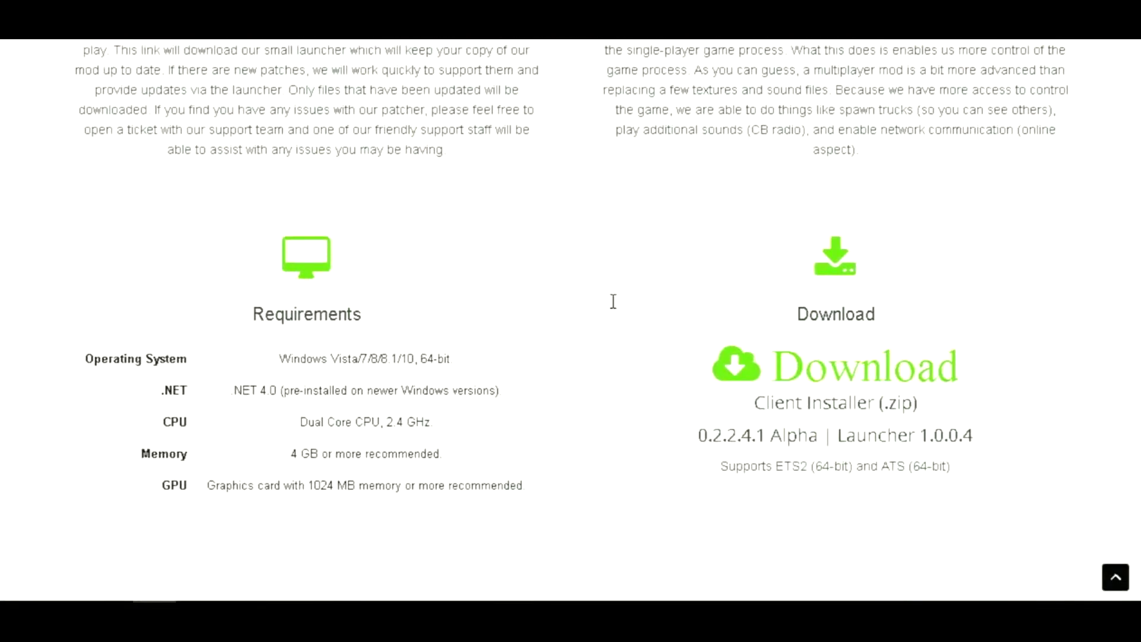
{"action": "left_click", "coordinate": [880, 379]}
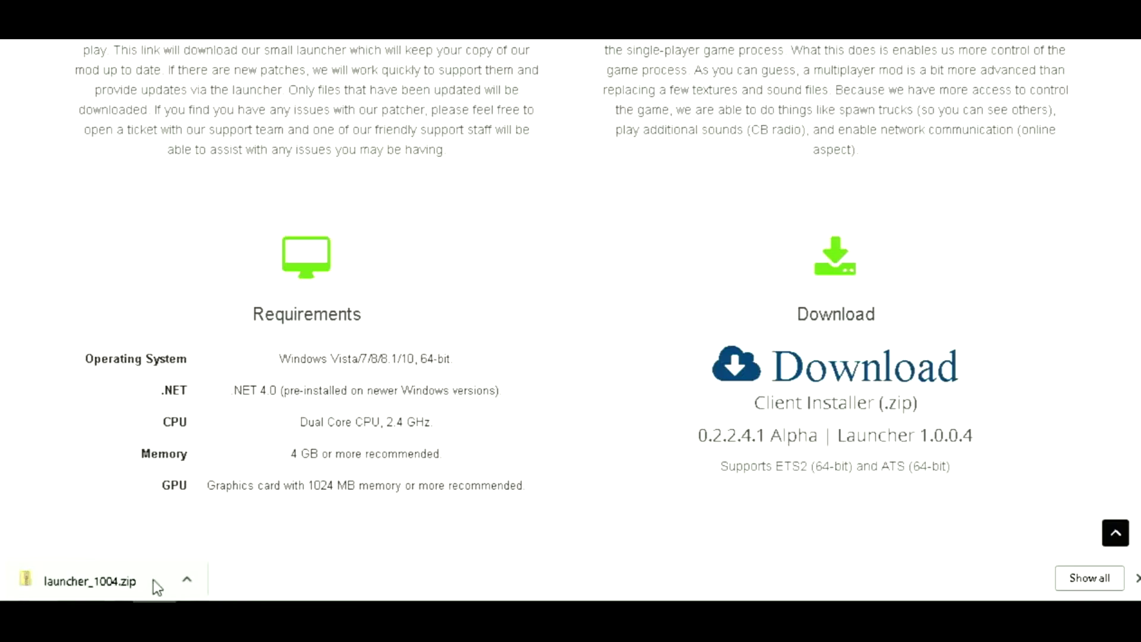
{"action": "left_click", "coordinate": [188, 581]}
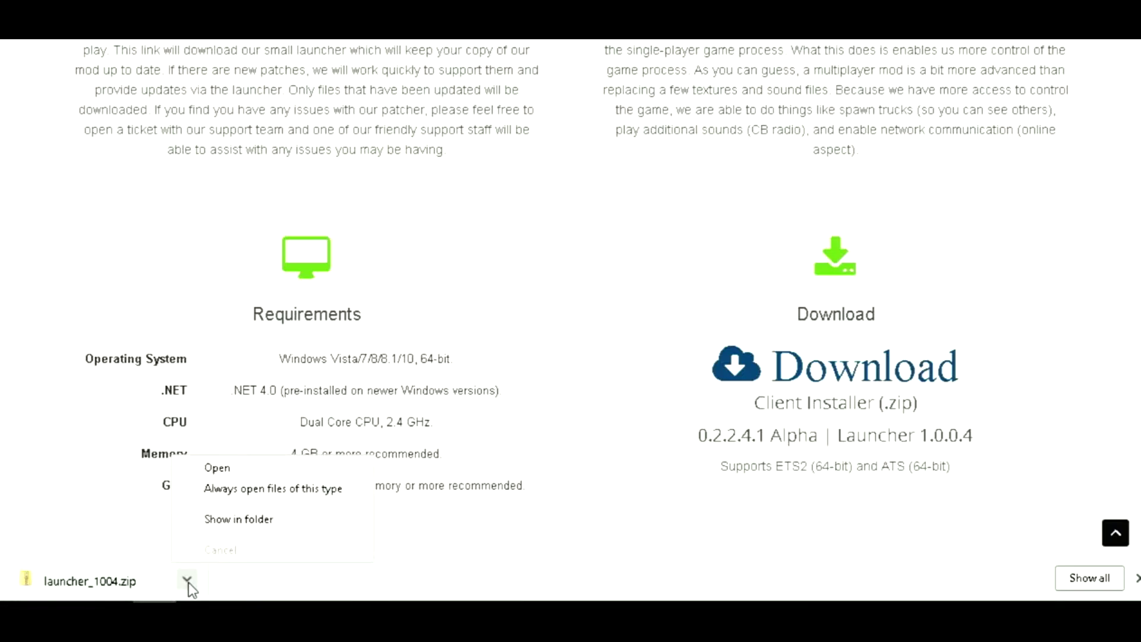
{"action": "left_click", "coordinate": [213, 519]}
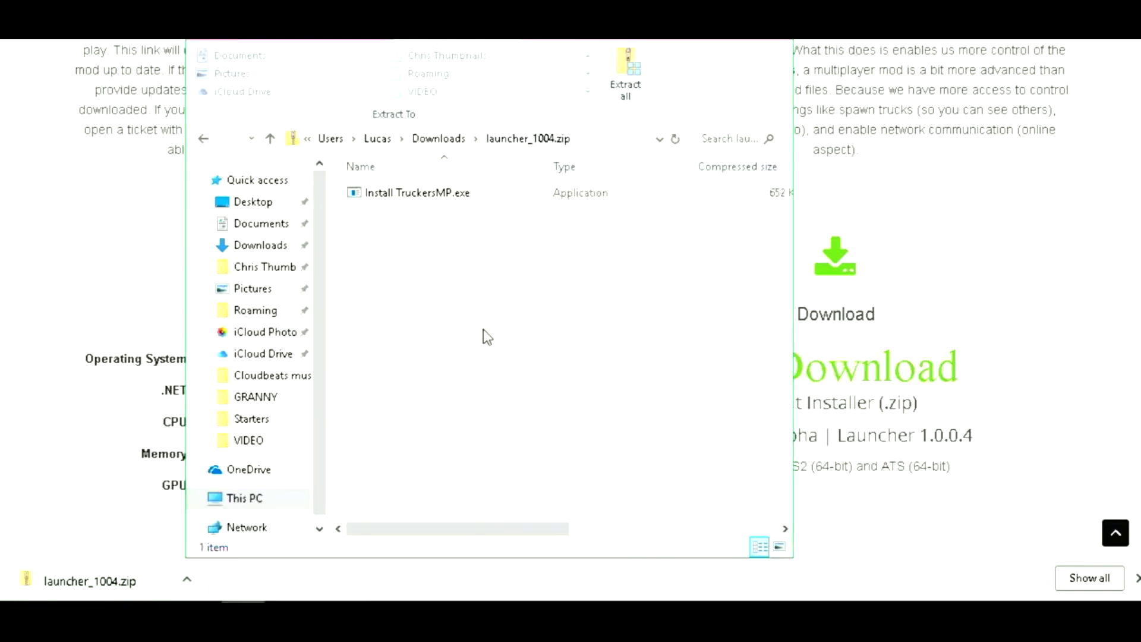
Step: Run Install TruckersMP.exe from launcher_1004.zip and approve the User Account Control prompt
{"action": "double_click", "coordinate": [413, 201]}
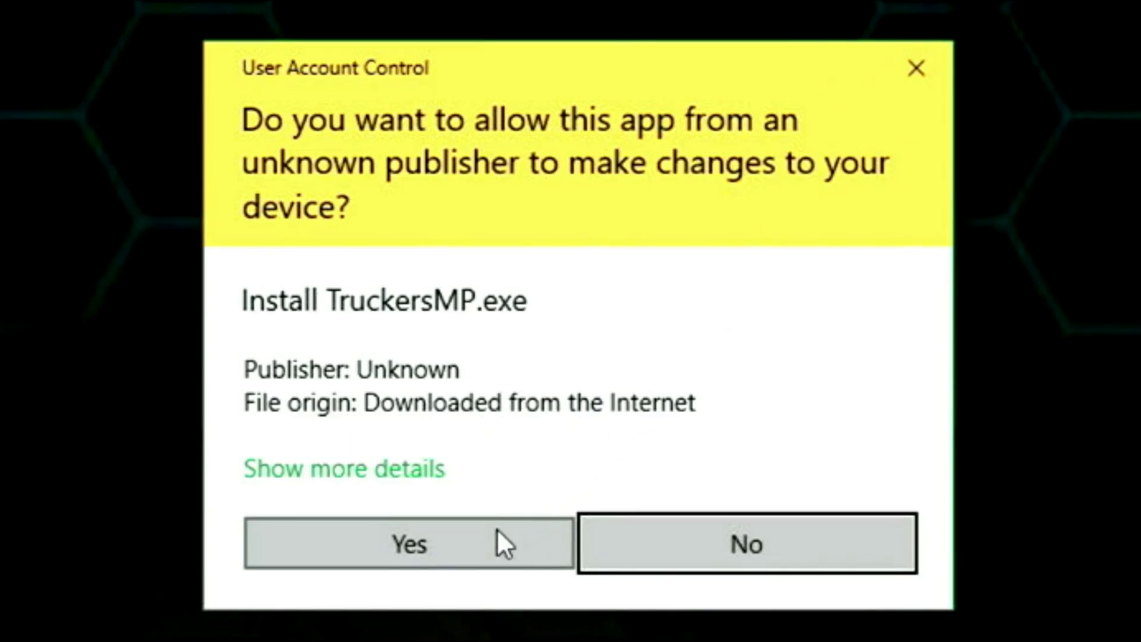
{"action": "left_click", "coordinate": [493, 550]}
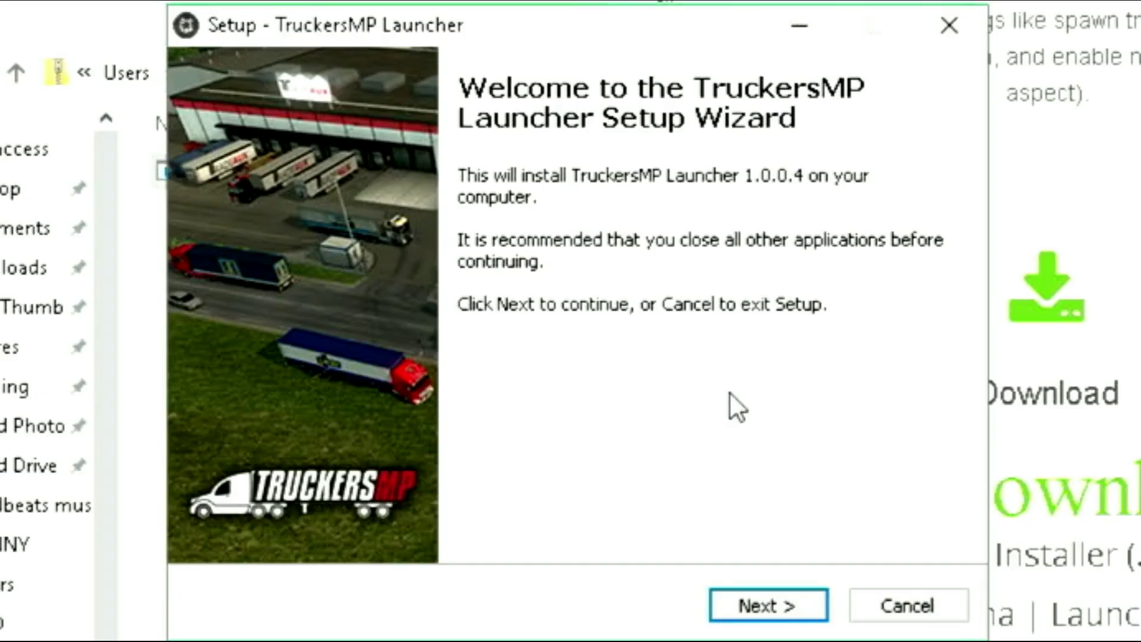
Step: Pass the welcome page, accept the license, and keep the default install folder
{"action": "left_click", "coordinate": [784, 600]}
{"action": "left_click", "coordinate": [343, 506]}
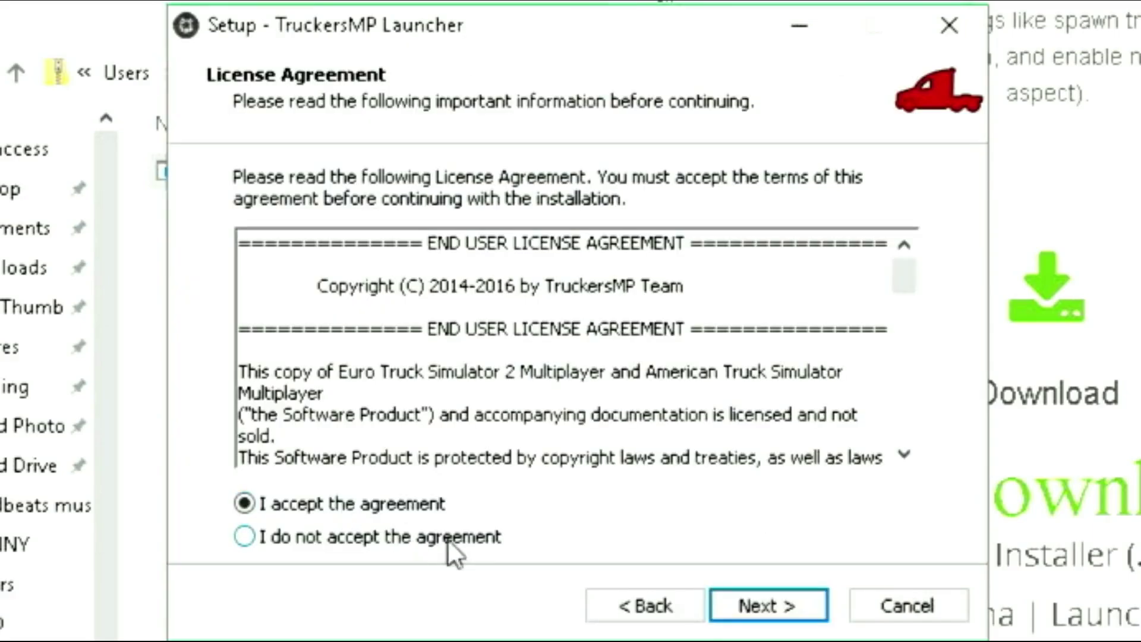
{"action": "left_click", "coordinate": [762, 615]}
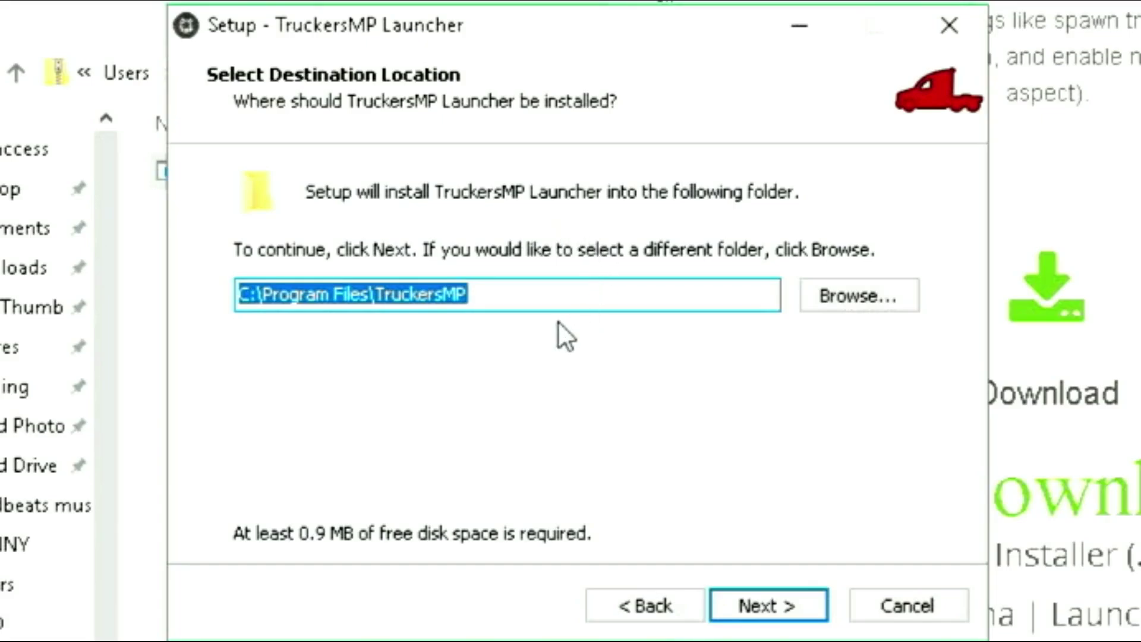
{"action": "key", "text": "Return"}
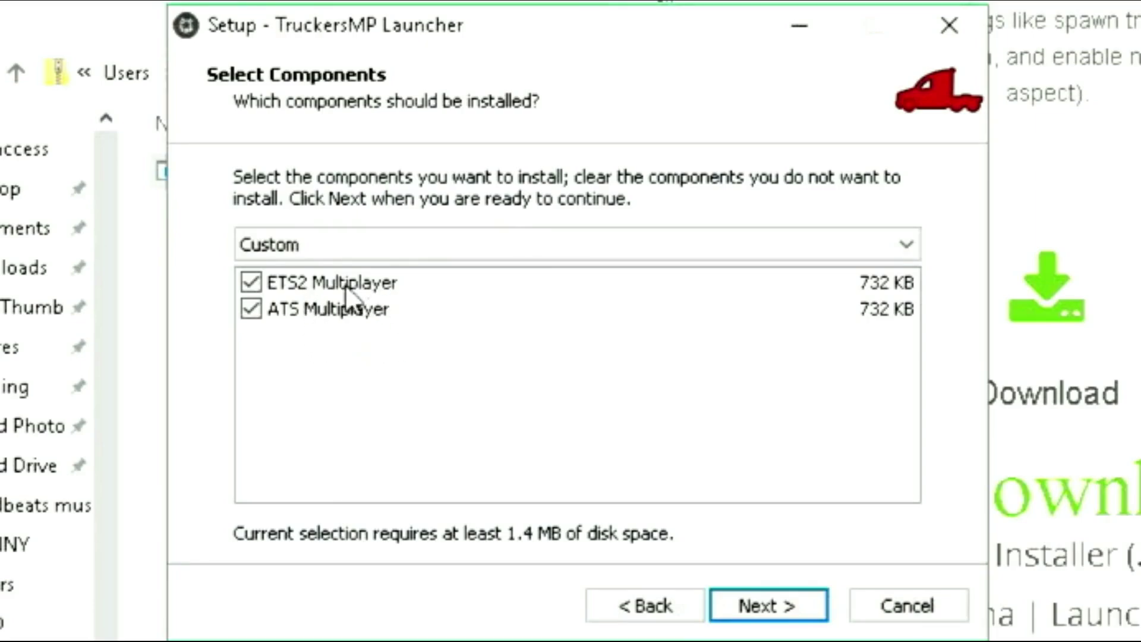
Step: Keep both ETS2 Multiplayer and ATS Multiplayer components ticked
{"action": "left_click", "coordinate": [250, 306]}
{"action": "left_click", "coordinate": [366, 311]}
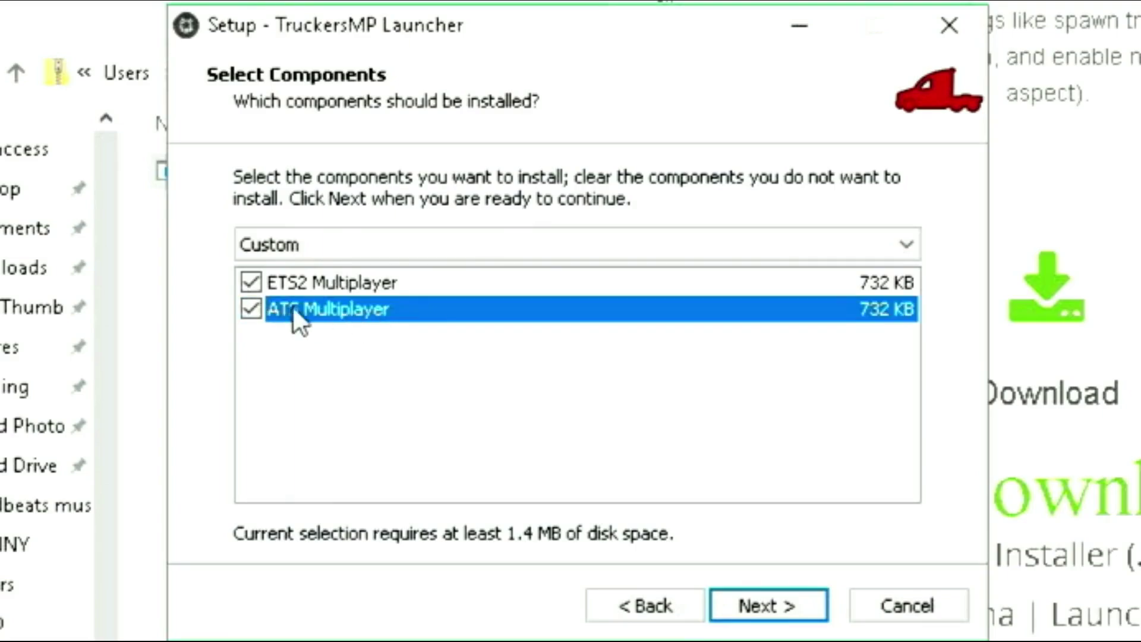
{"action": "left_click", "coordinate": [318, 304]}
{"action": "left_click", "coordinate": [311, 305]}
{"action": "left_click_drag", "start_coordinate": [367, 287], "coordinate": [408, 342]}
Step: Get past component selection and accept the detected American Truck Simulator folder
{"action": "left_click", "coordinate": [768, 607]}
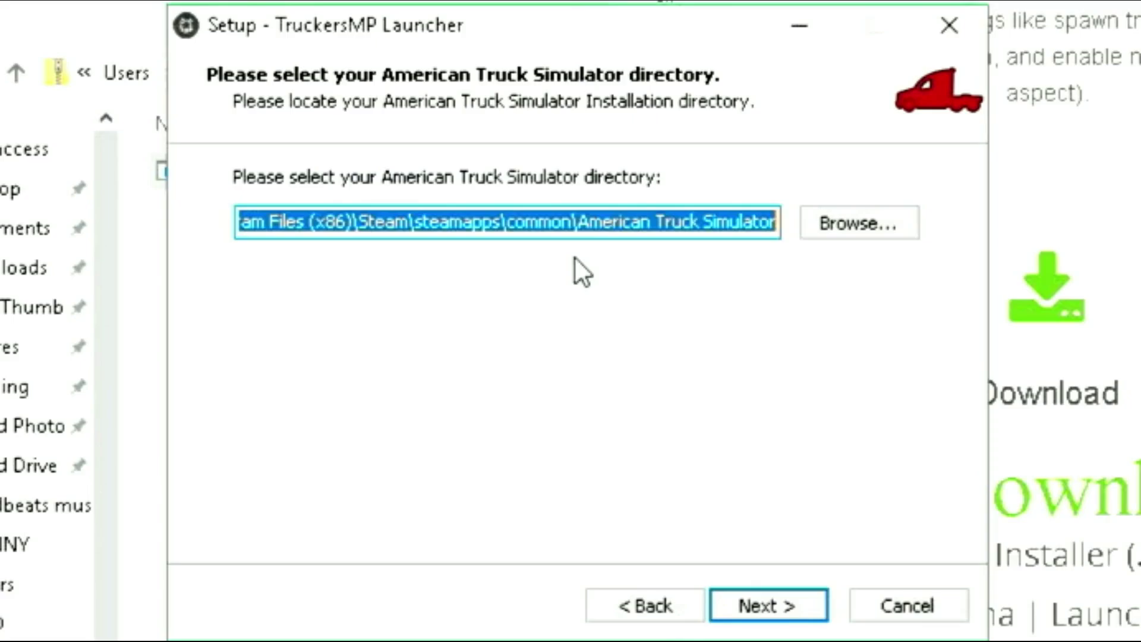
{"action": "left_click", "coordinate": [654, 602]}
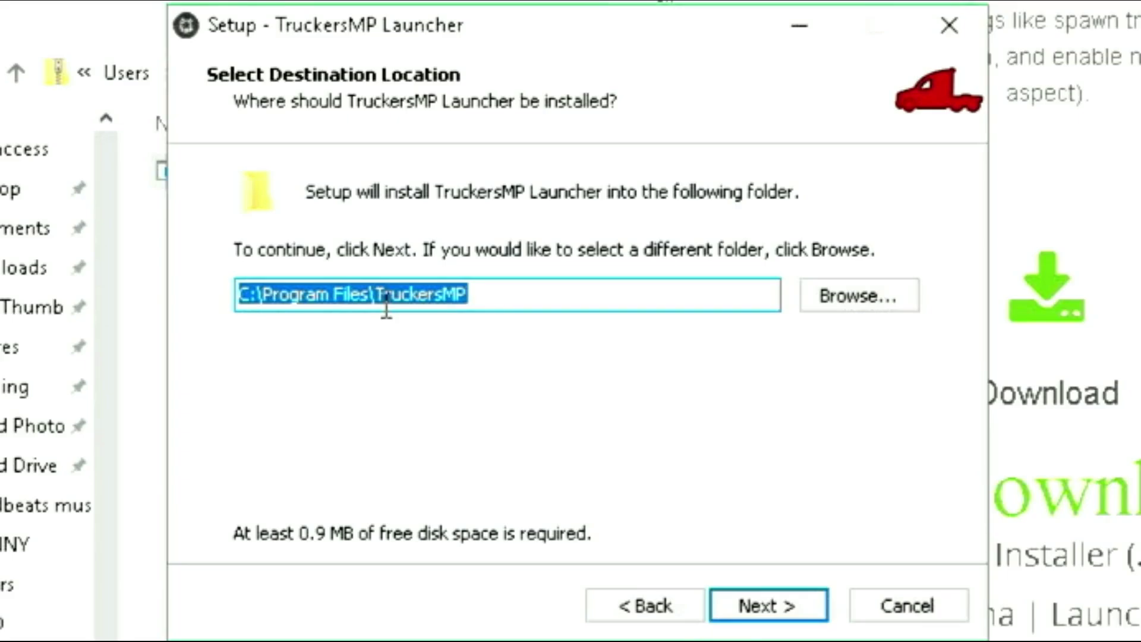
{"action": "key", "text": "Return"}
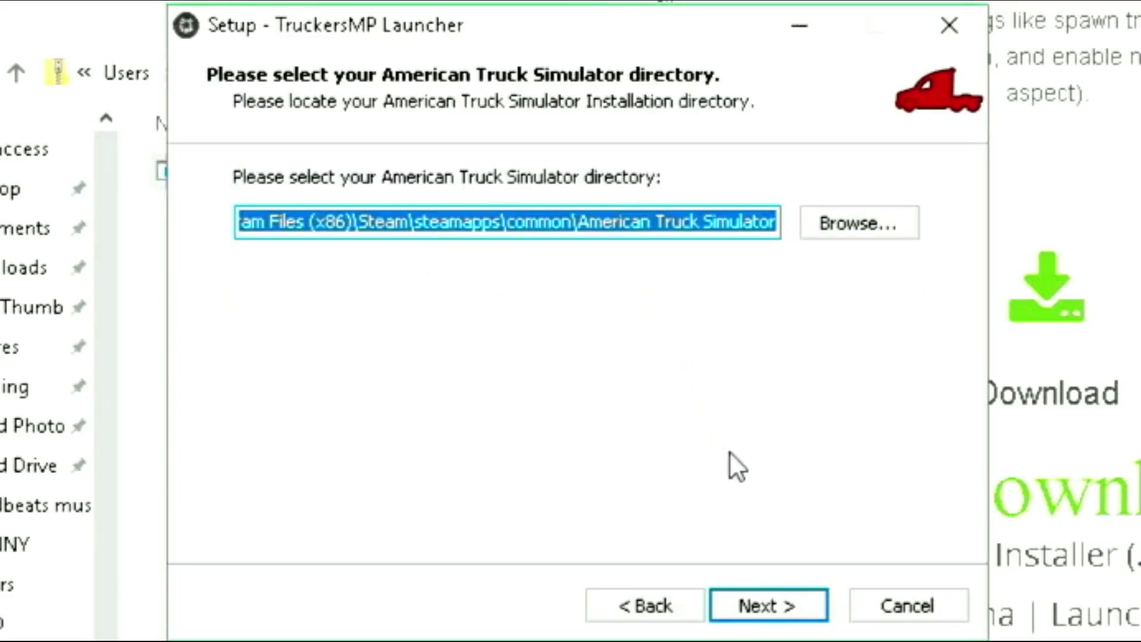
{"action": "left_click", "coordinate": [800, 600]}
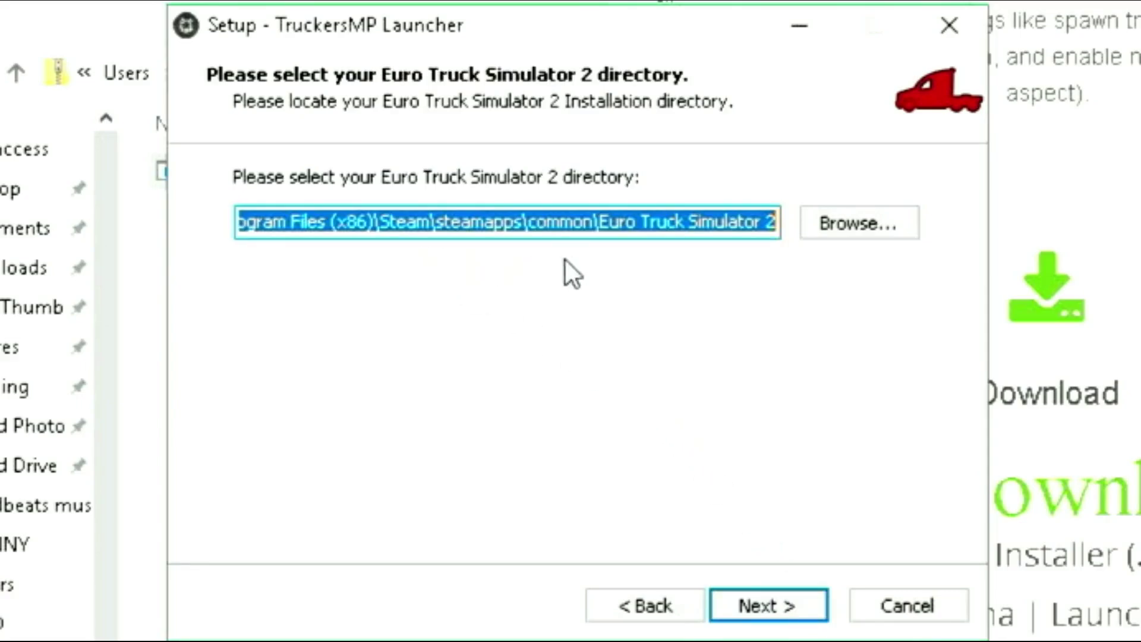
Step: Accept the ETS2 folder, TruckersMP shortcut folder and desktop icon, then install
{"action": "left_click", "coordinate": [748, 599]}
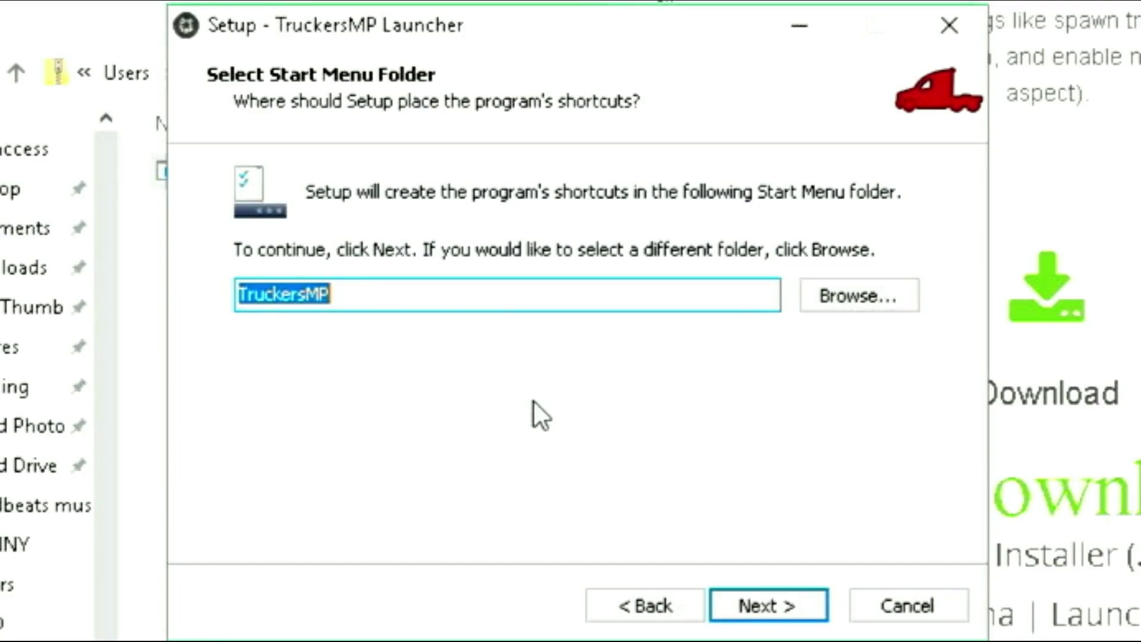
{"action": "left_click", "coordinate": [764, 605]}
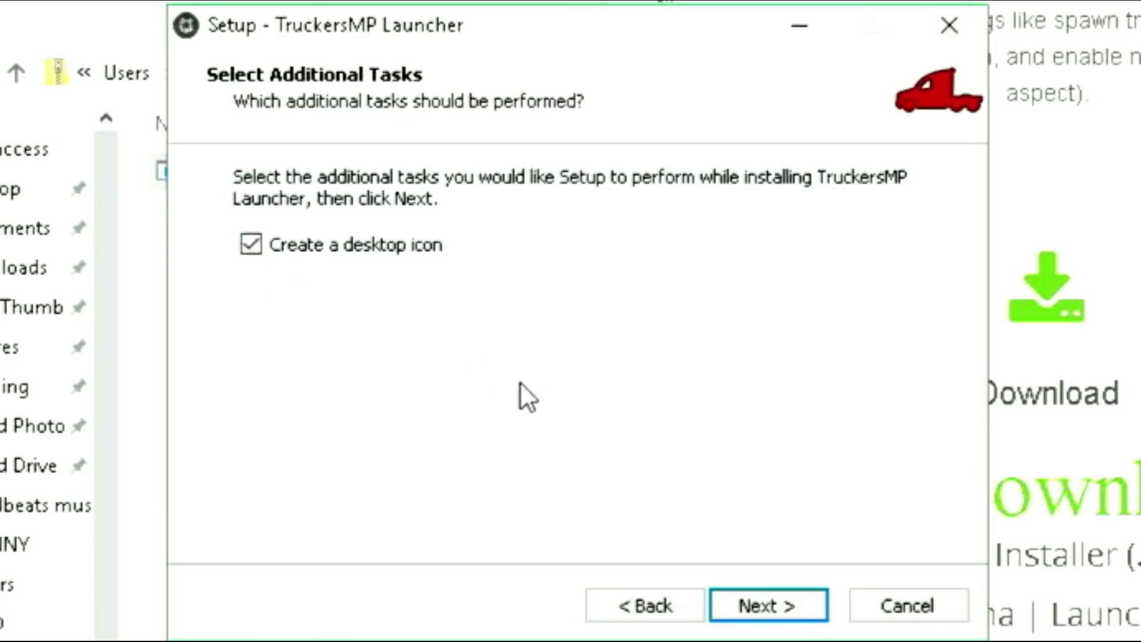
{"action": "left_click", "coordinate": [769, 605]}
{"action": "scroll", "coordinate": [563, 404], "scroll_direction": "down", "scroll_amount": 1}
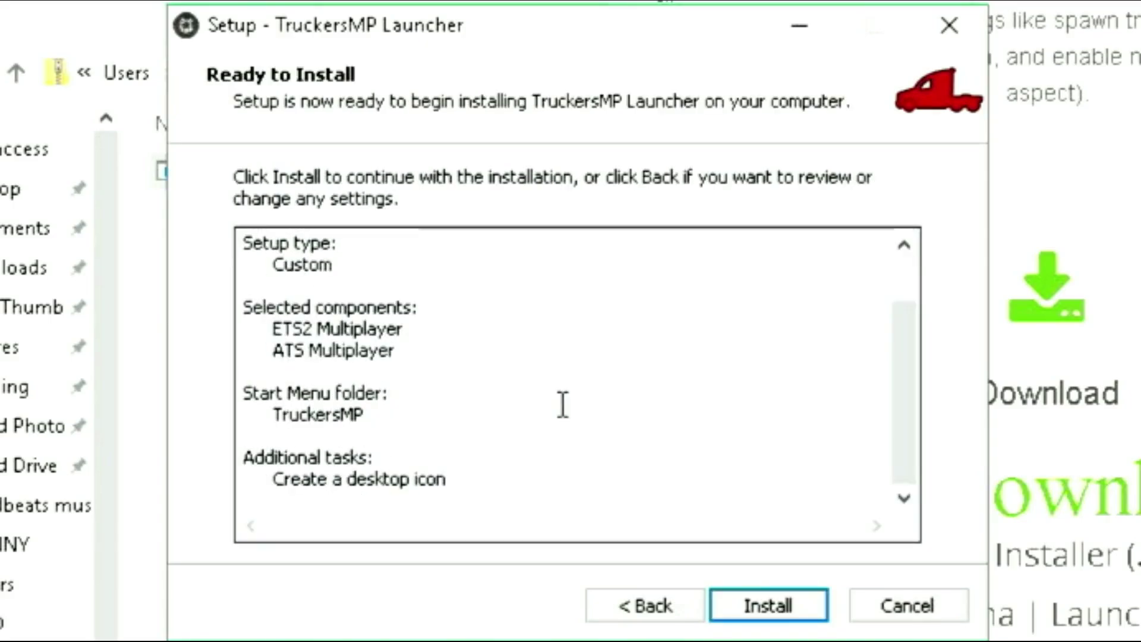
{"action": "scroll", "coordinate": [562, 404], "scroll_direction": "up", "scroll_amount": 1}
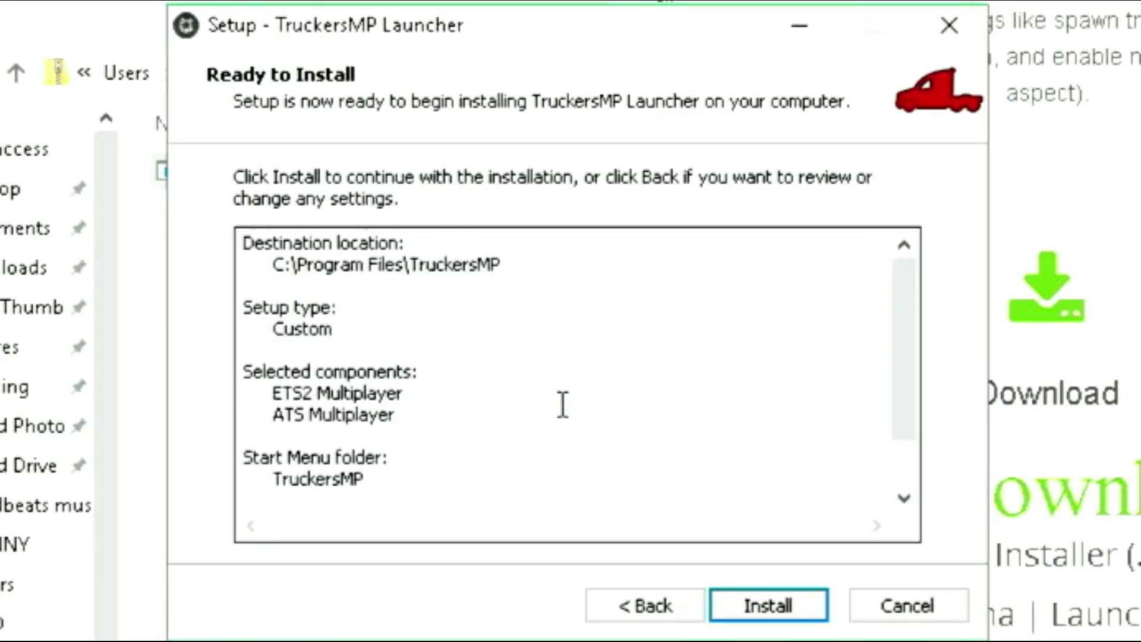
{"action": "left_click", "coordinate": [753, 601]}
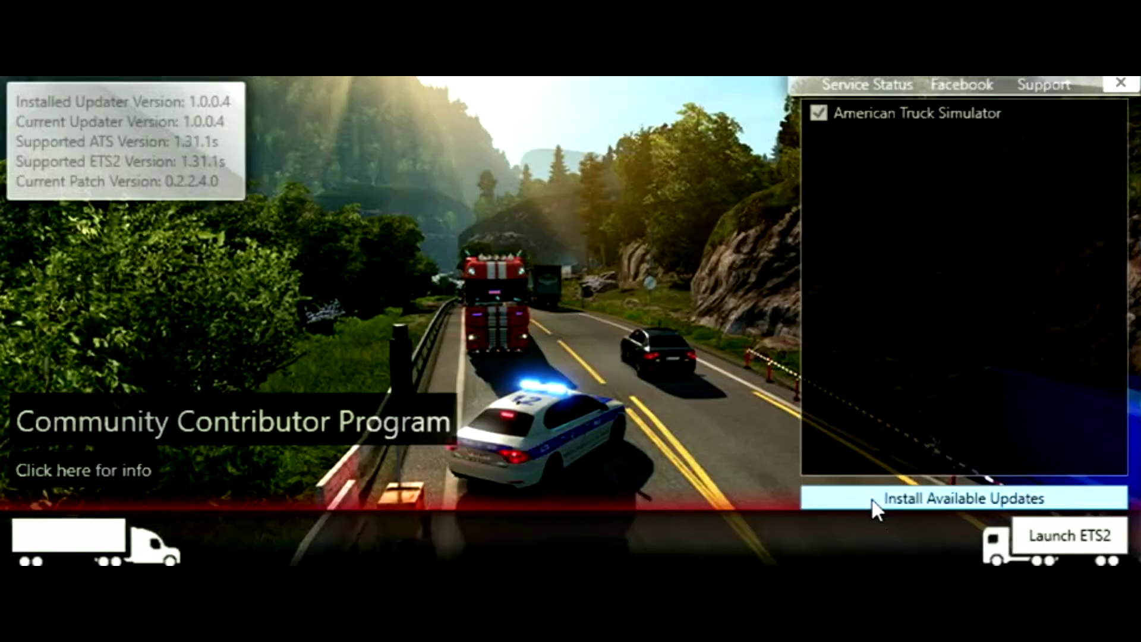
Step: Install the available multiplayer updates in the TruckersMP Launcher
{"action": "left_click", "coordinate": [875, 504]}
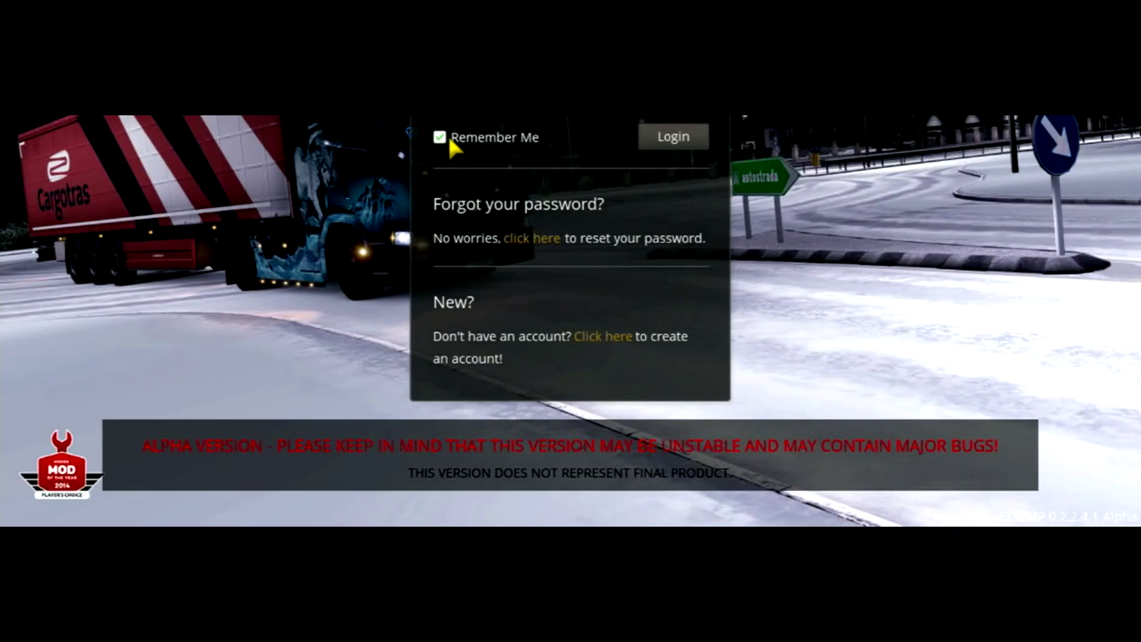
Step: Submit the TruckersMP login with Remember Me kept ticked
{"action": "key", "text": "Return"}
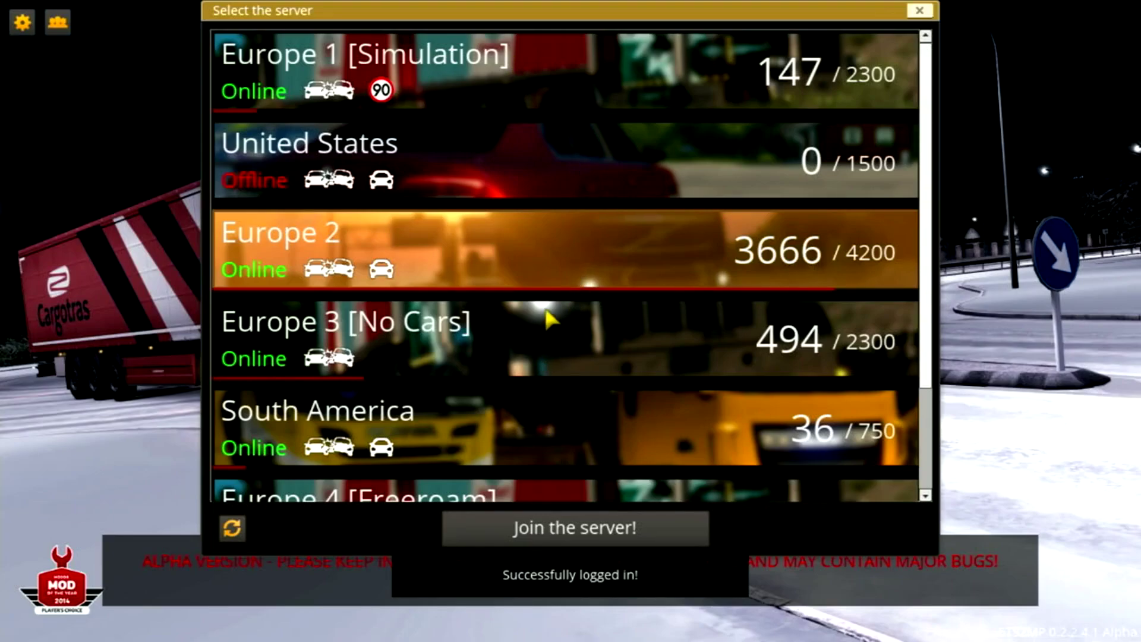
{"action": "scroll", "coordinate": [535, 106], "scroll_direction": "down", "scroll_amount": 1}
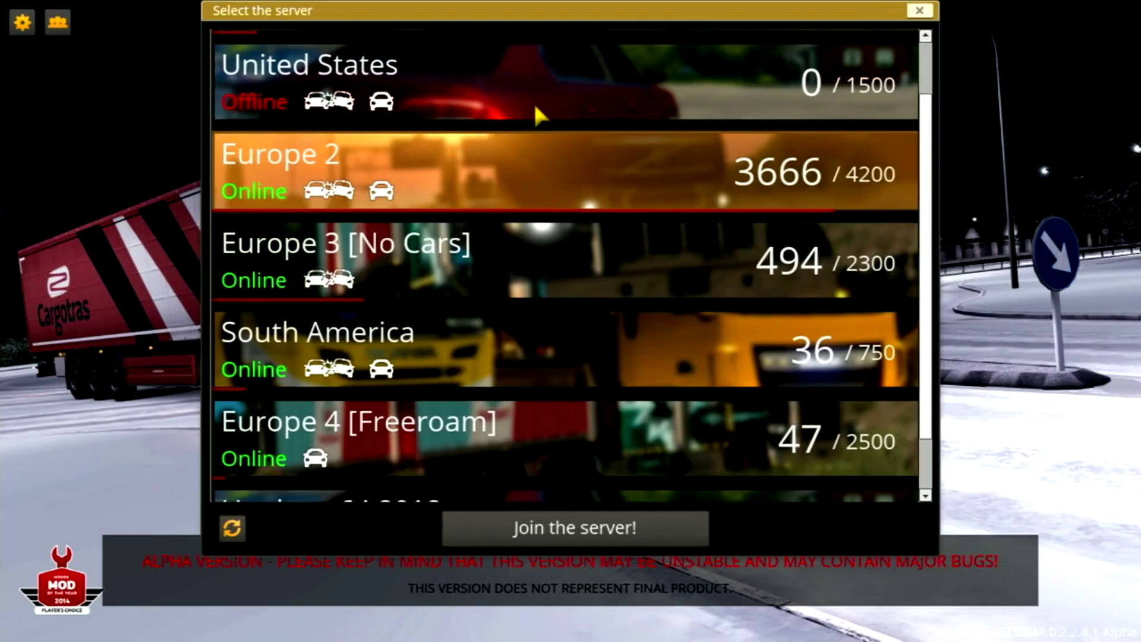
{"action": "scroll", "coordinate": [535, 108], "scroll_direction": "up", "scroll_amount": 1}
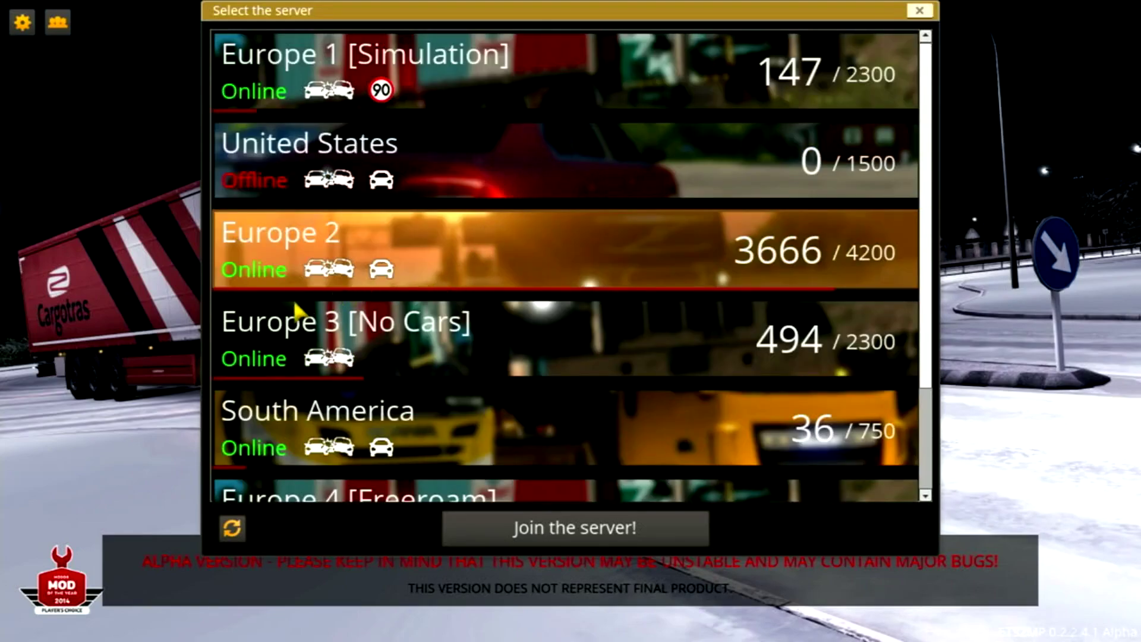